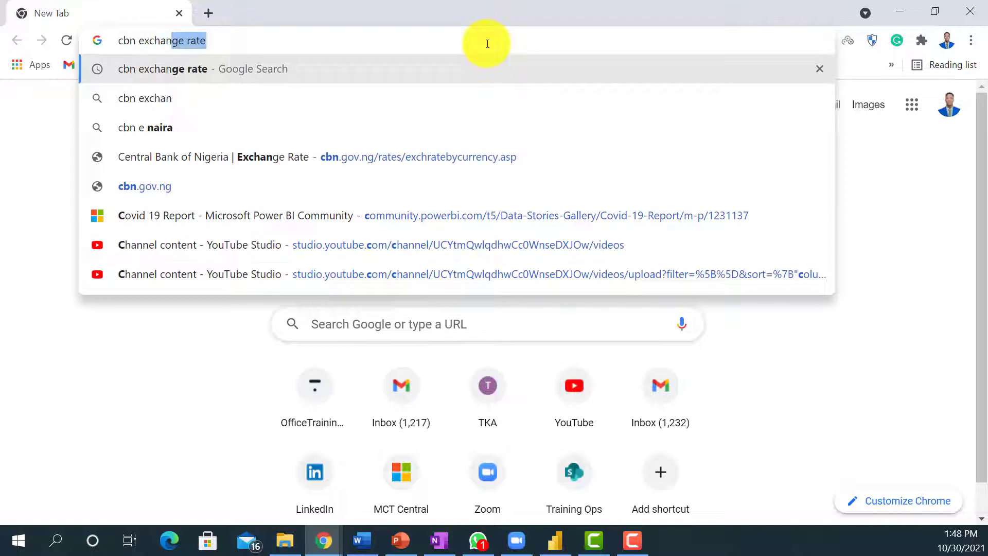
Run a web search for "cbn exchange rate" and open the Central Bank of Nigeria Exchange Rate page.
key("Return")
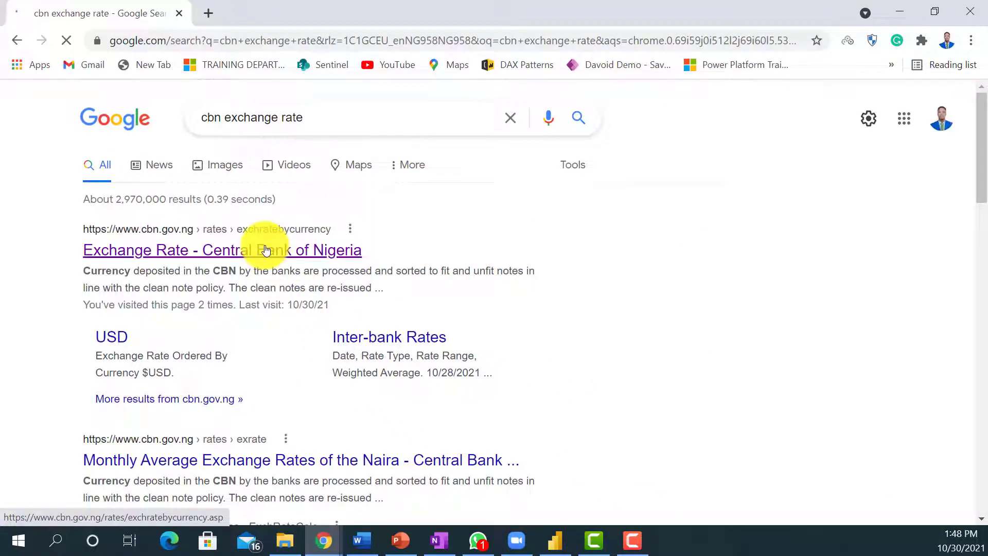
left_click(265, 250)
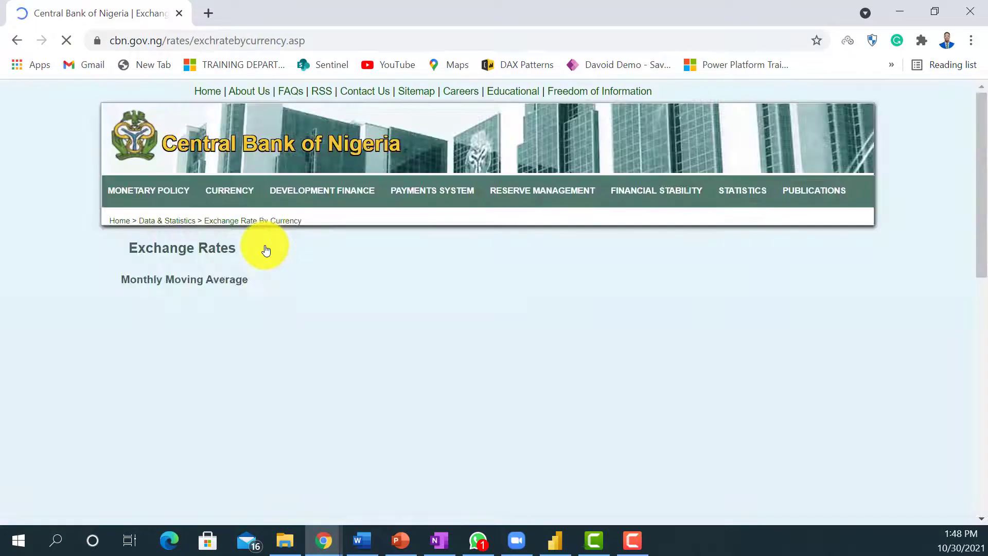
scroll(452, 343, "down", 15)
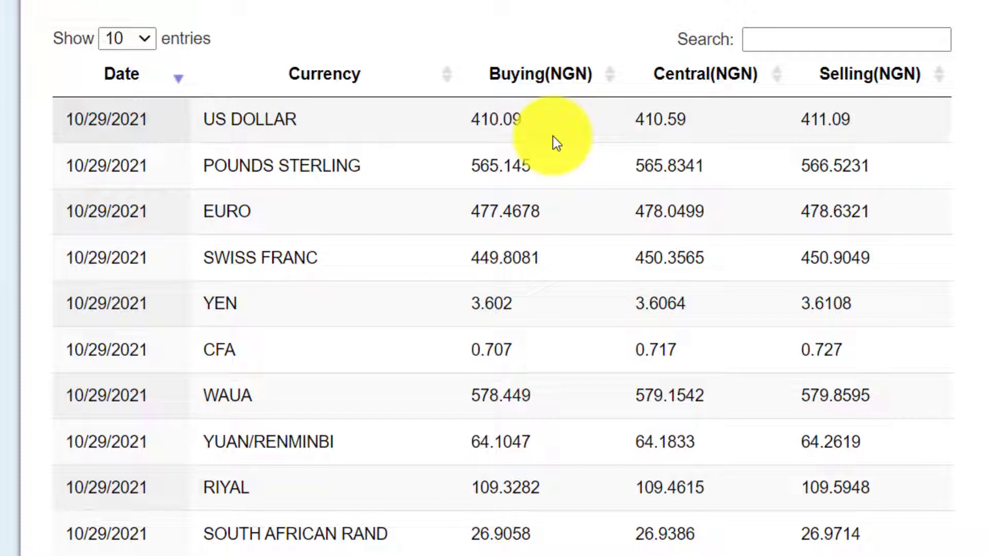
Examine the page's exchange rate table, its Buying, Central and Selling columns, the page navigation and the Excel / CSV export link.
scroll(553, 135, "up", 2)
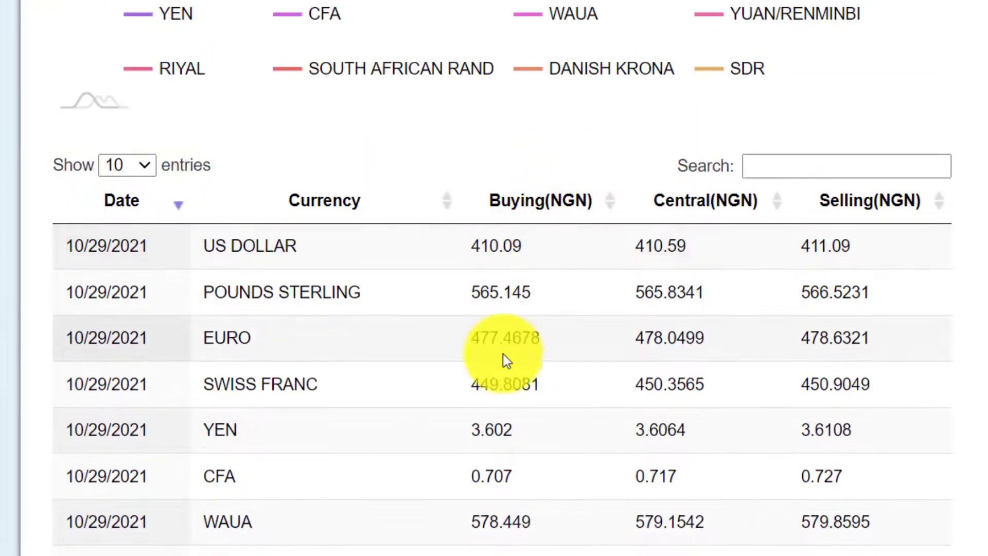
scroll(481, 379, "up", 4)
scroll(494, 402, "down", 2)
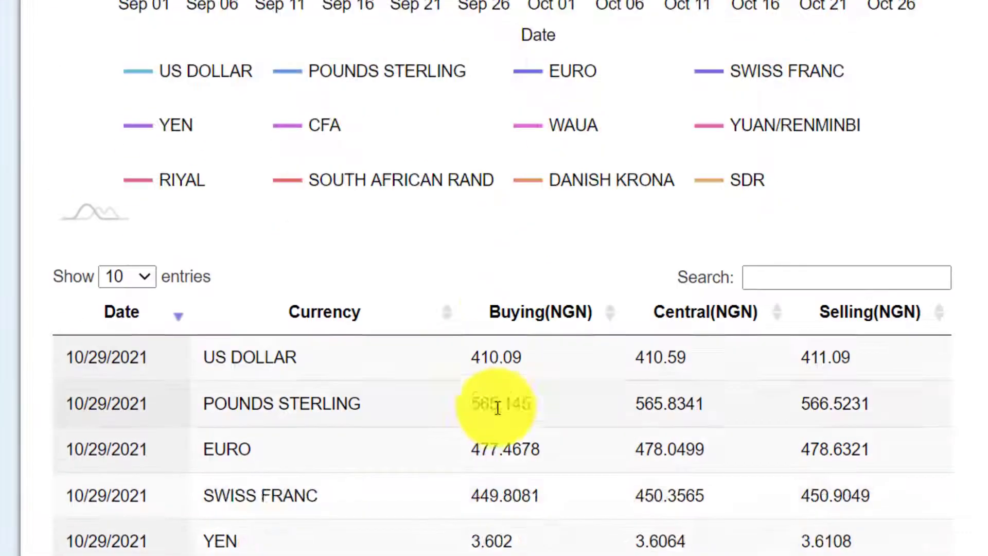
scroll(498, 408, "down", 4)
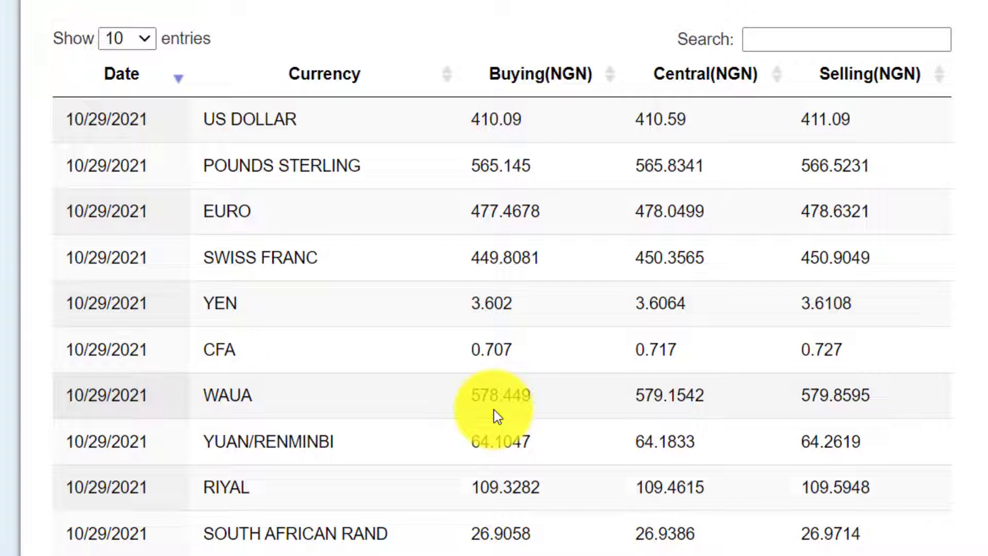
scroll(461, 145, "down", 5)
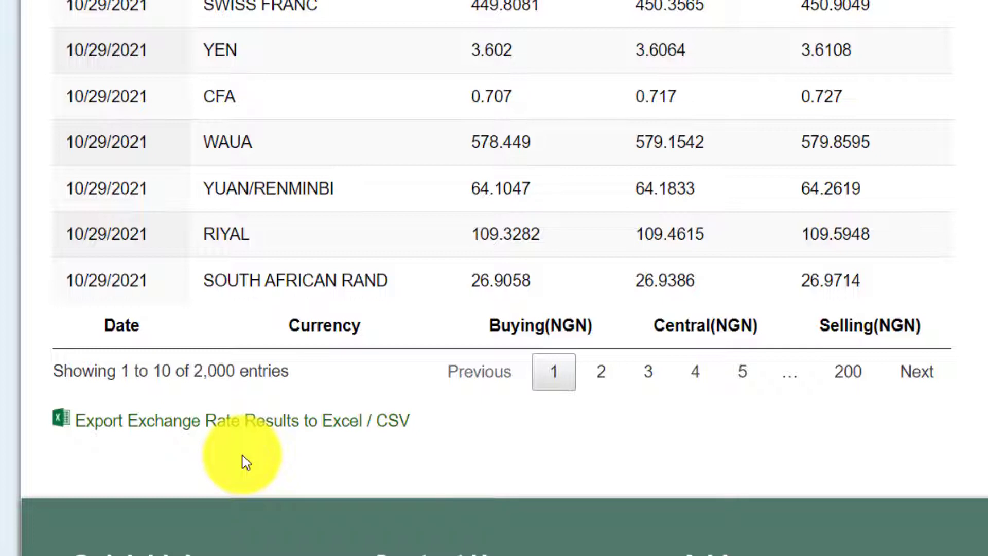
scroll(463, 126, "up", 7)
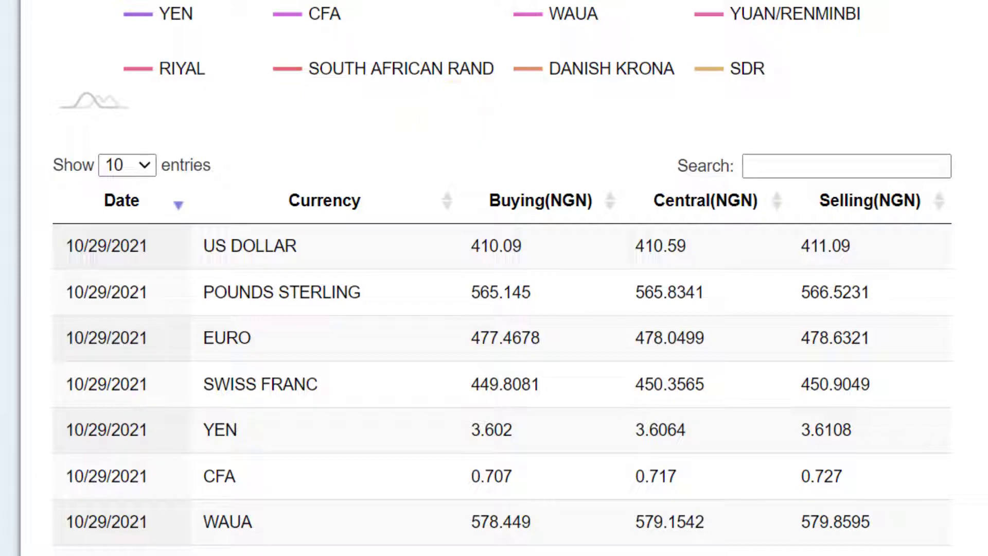
Copy the full web address of the exchange rate page.
left_click(319, 36)
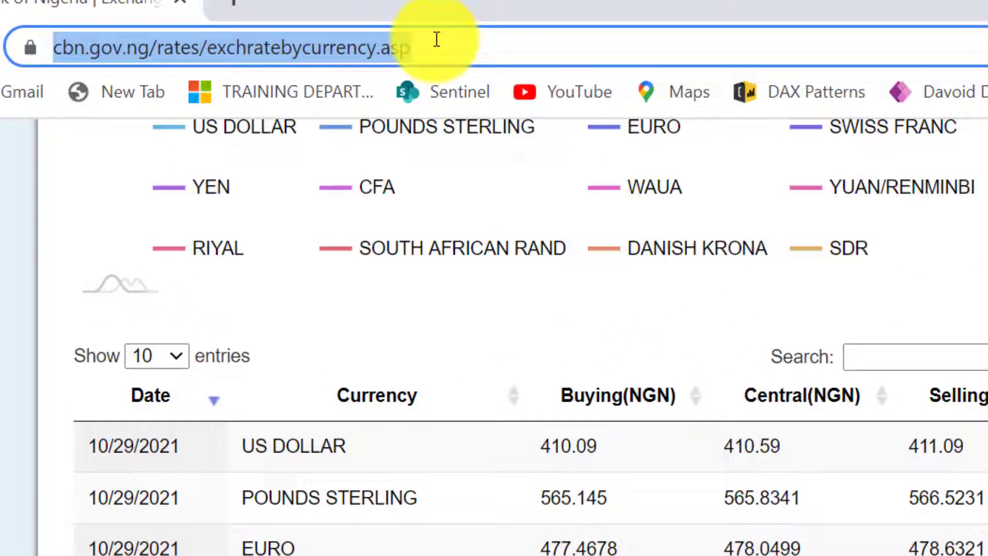
left_click(420, 44)
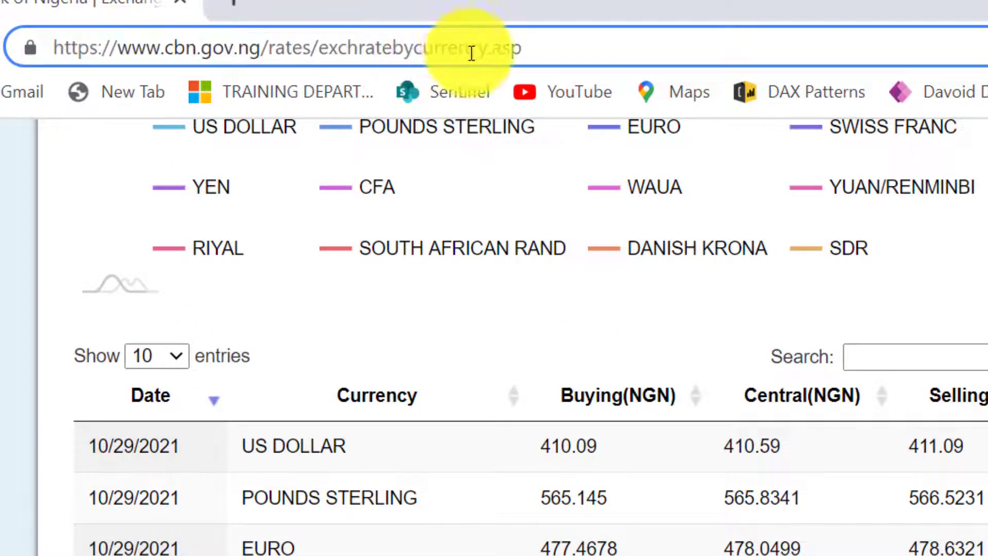
left_click(530, 46)
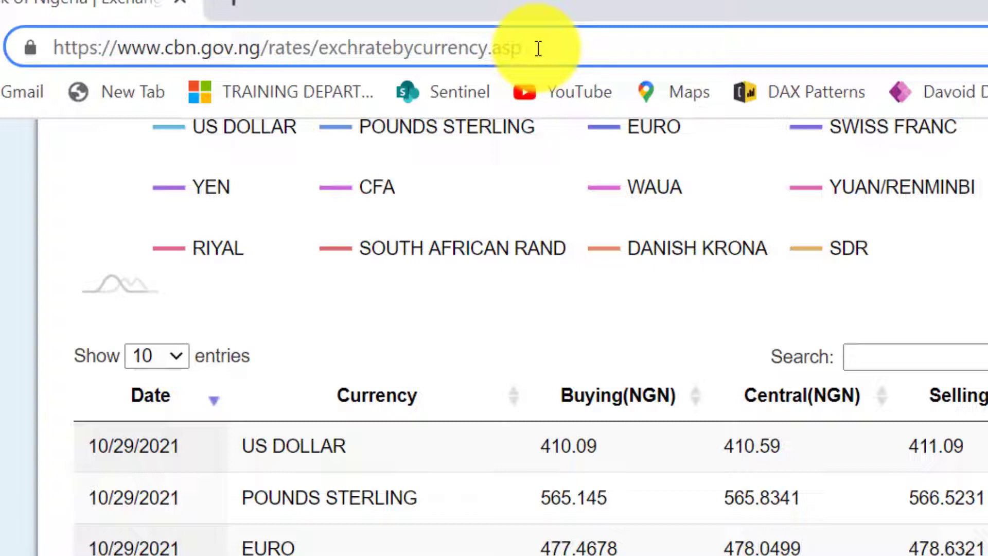
key("ctrl+a")
key("ctrl+c")
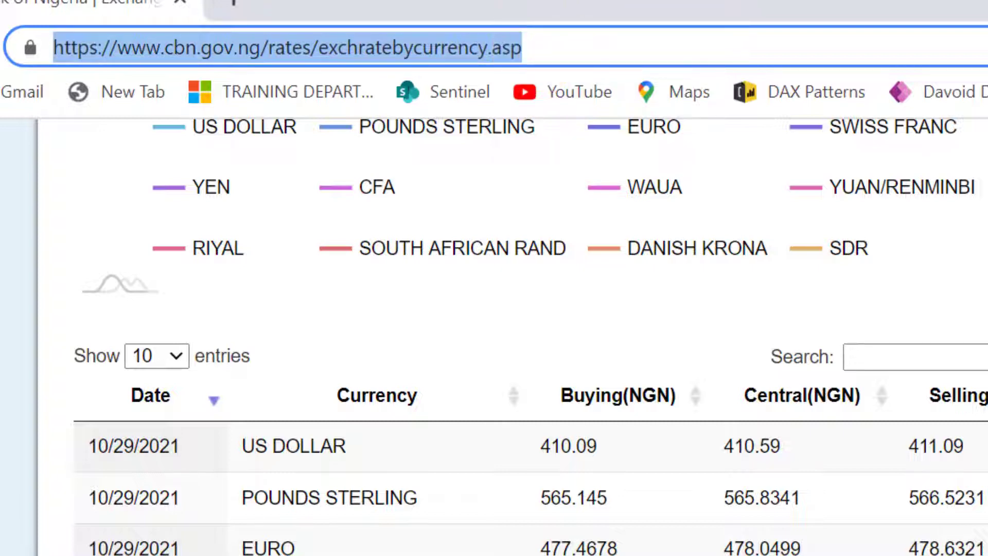
key("alt+Tab")
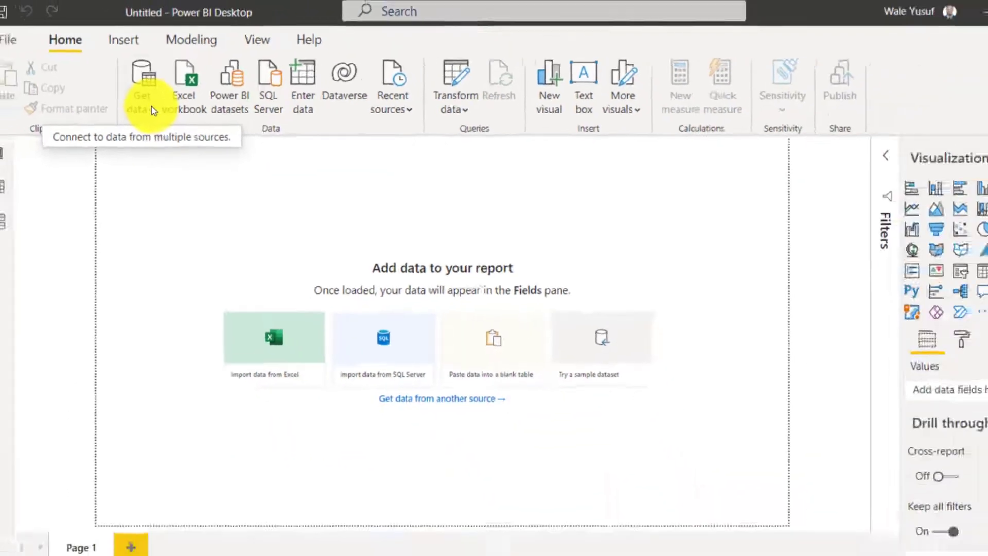
left_click(150, 103)
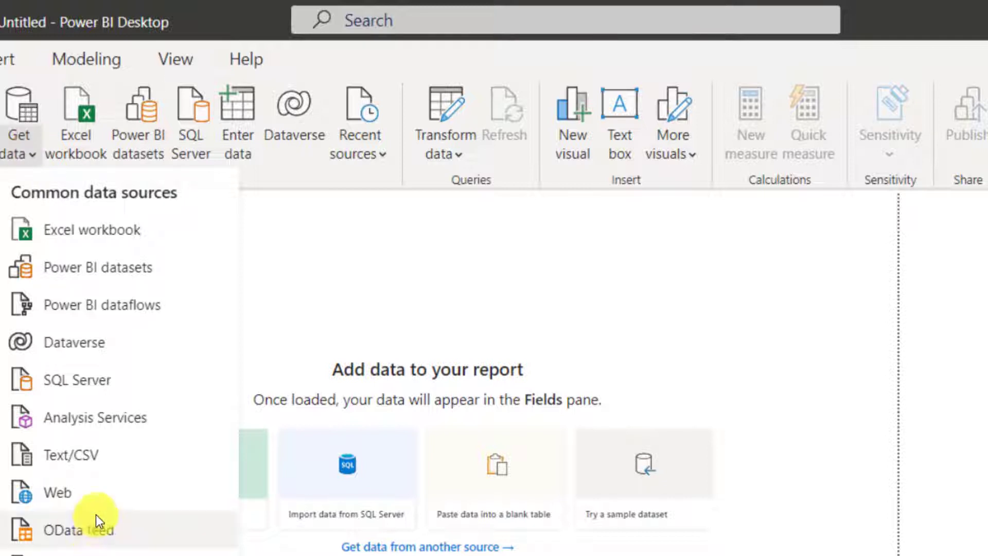
left_click(101, 486)
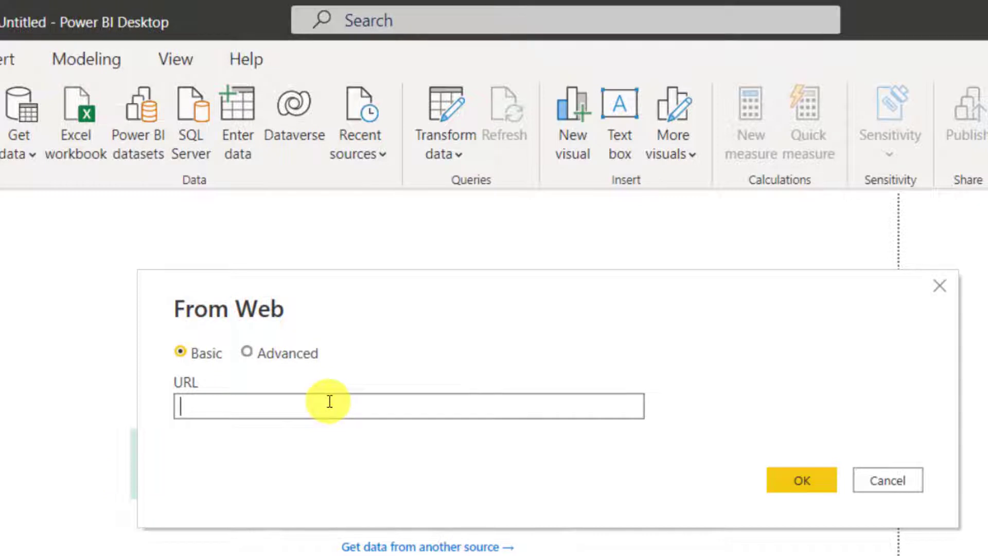
key("ctrl+v")
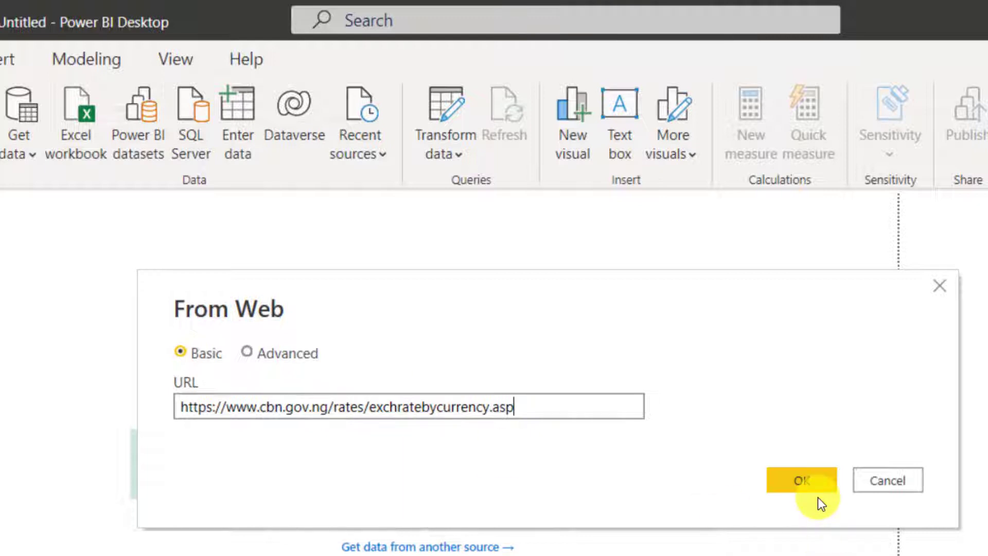
left_click(808, 482)
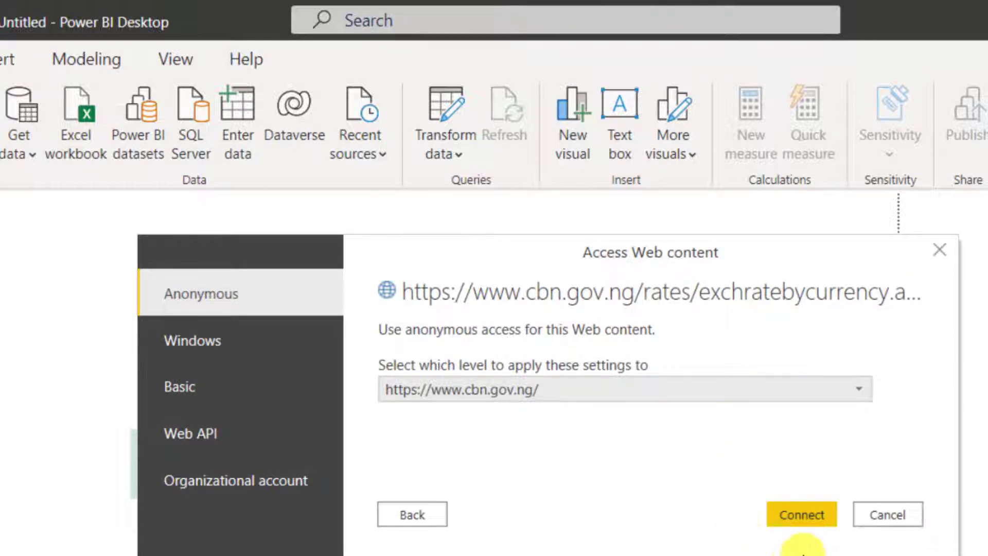
left_click(816, 521)
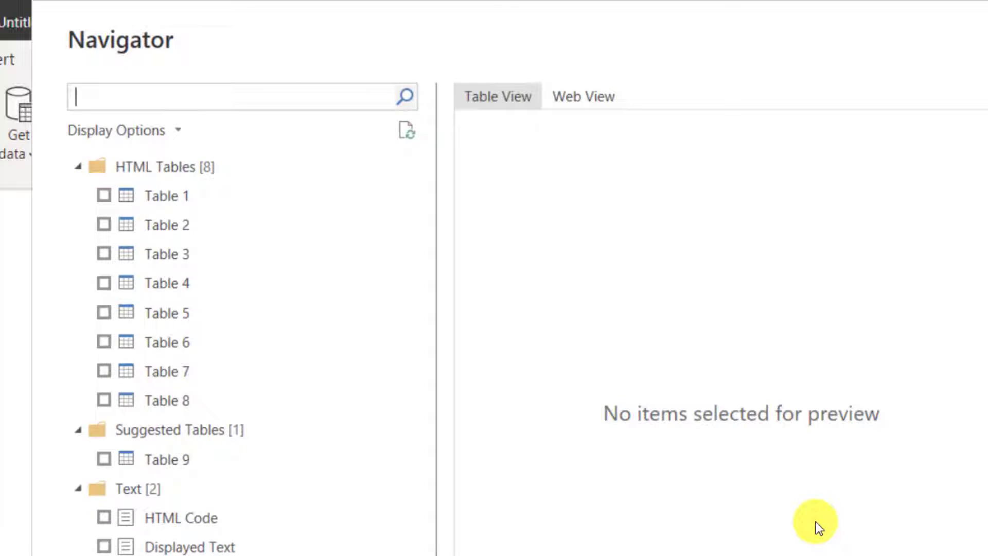
Preview Table 1 through Table 9 in the Navigator to look for the exchange rate data.
left_click(183, 194)
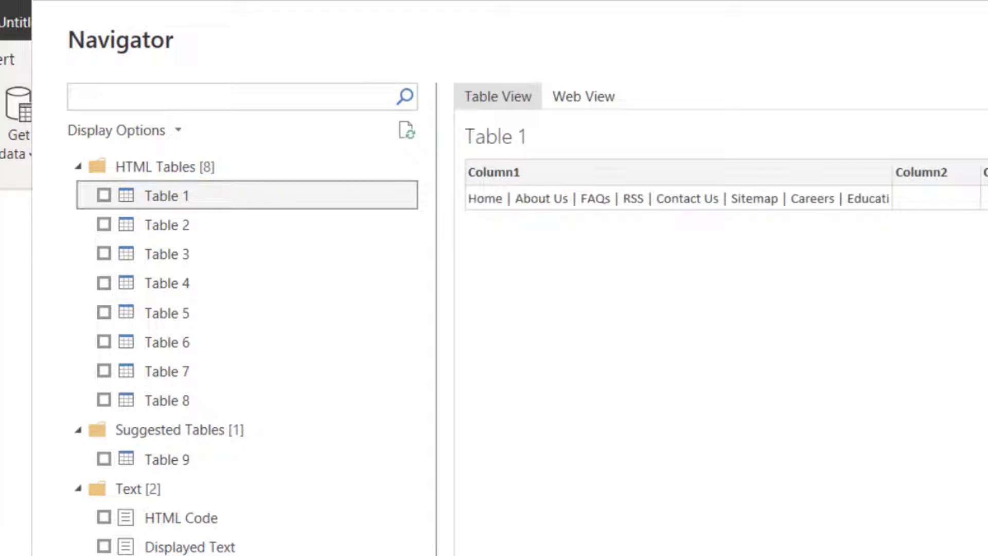
left_click(202, 220)
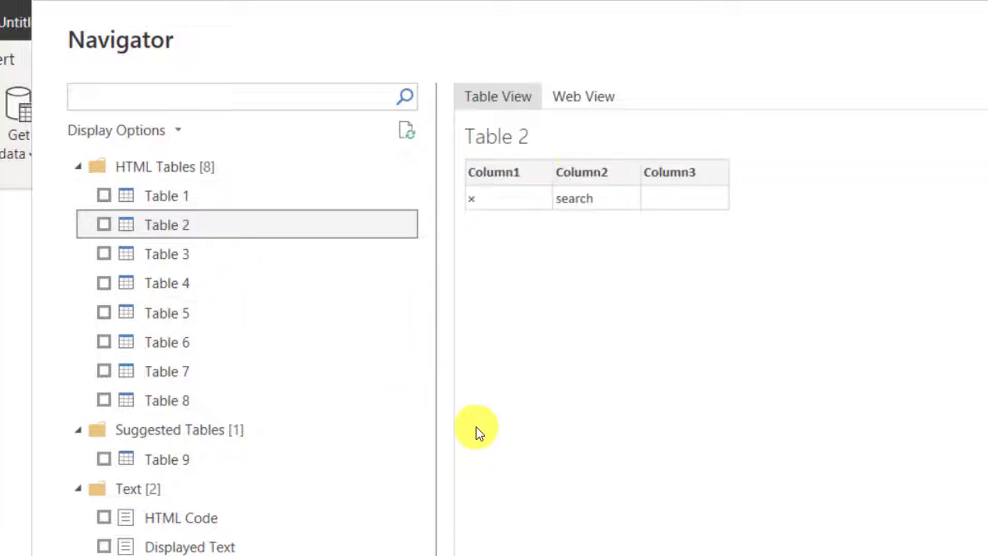
left_click(264, 258)
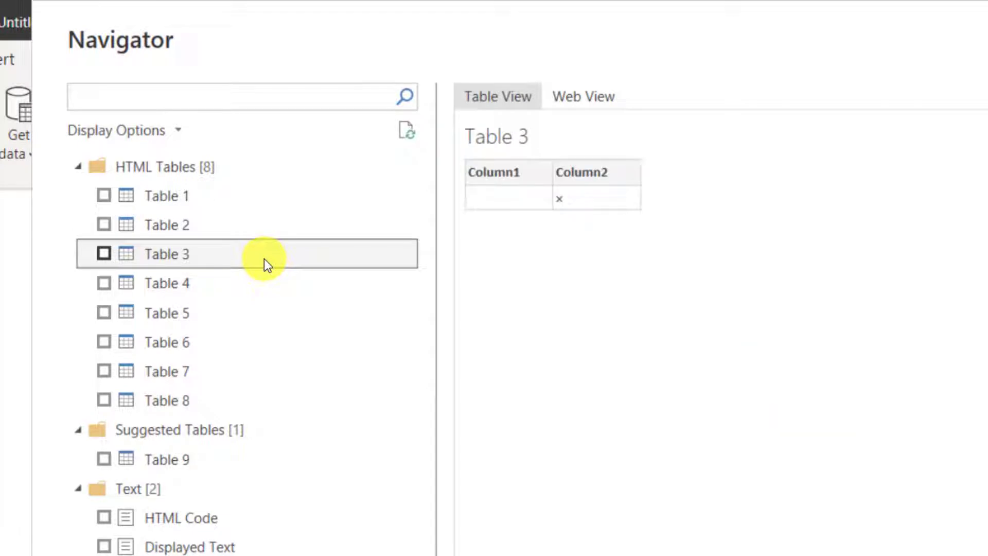
left_click(220, 274)
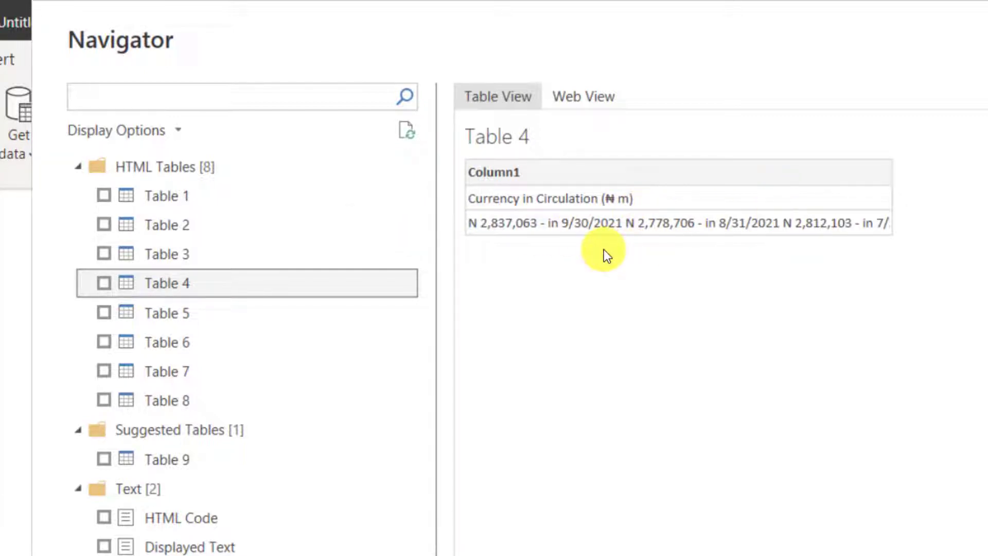
left_click(259, 311)
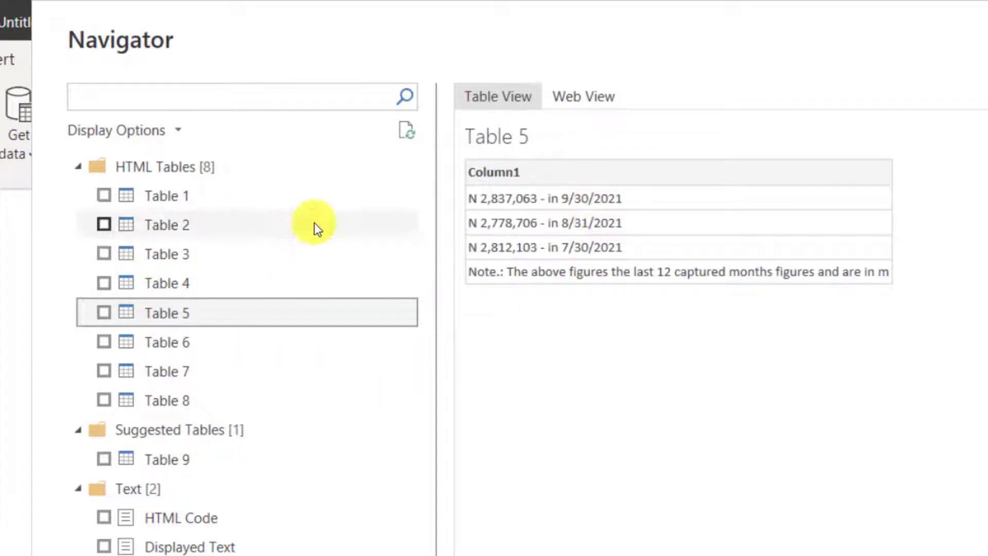
left_click(226, 345)
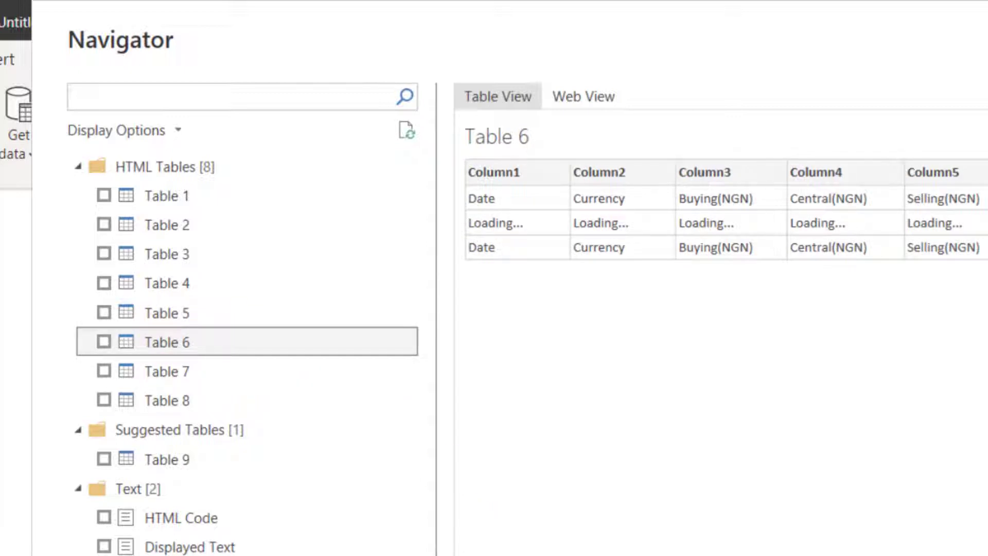
left_click_drag(494, 554, 497, 555)
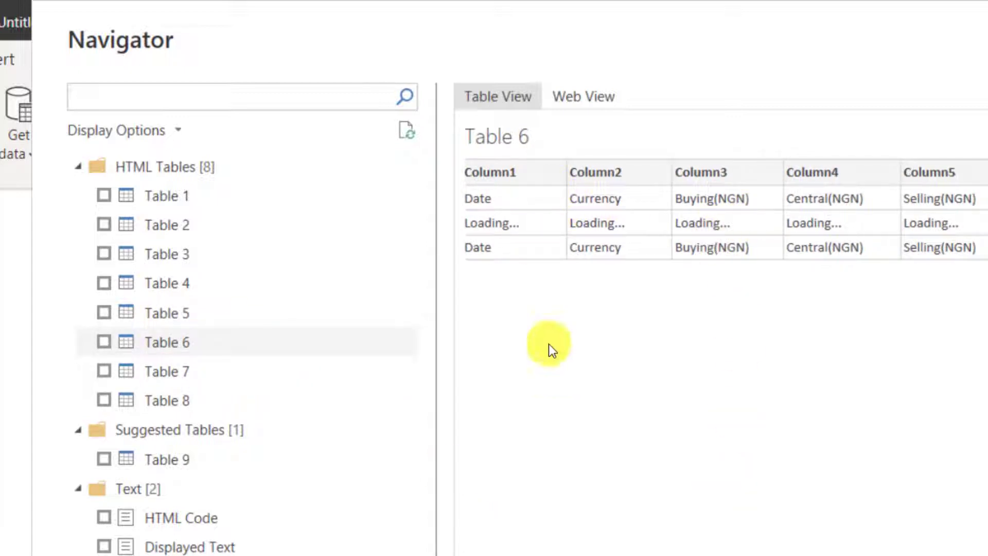
left_click(181, 368)
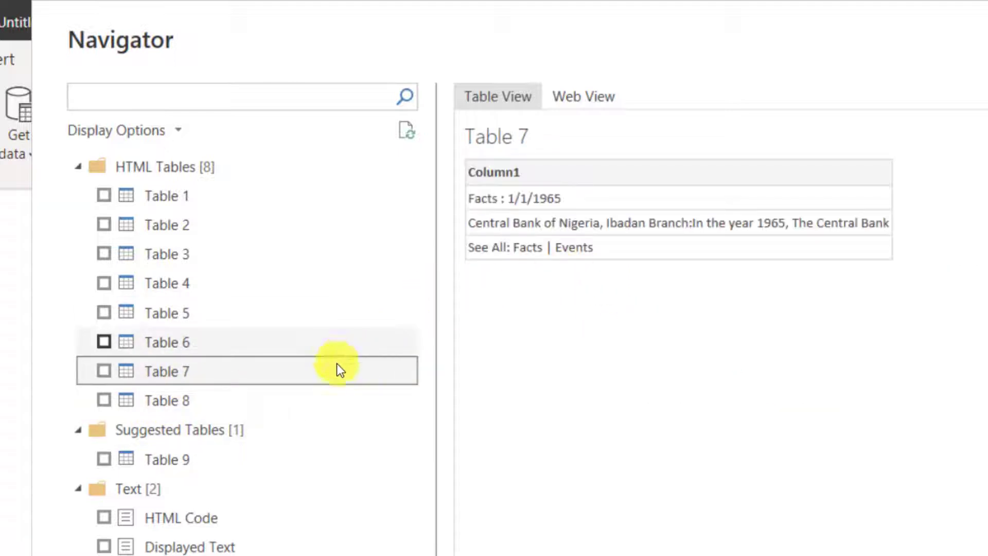
left_click(267, 405)
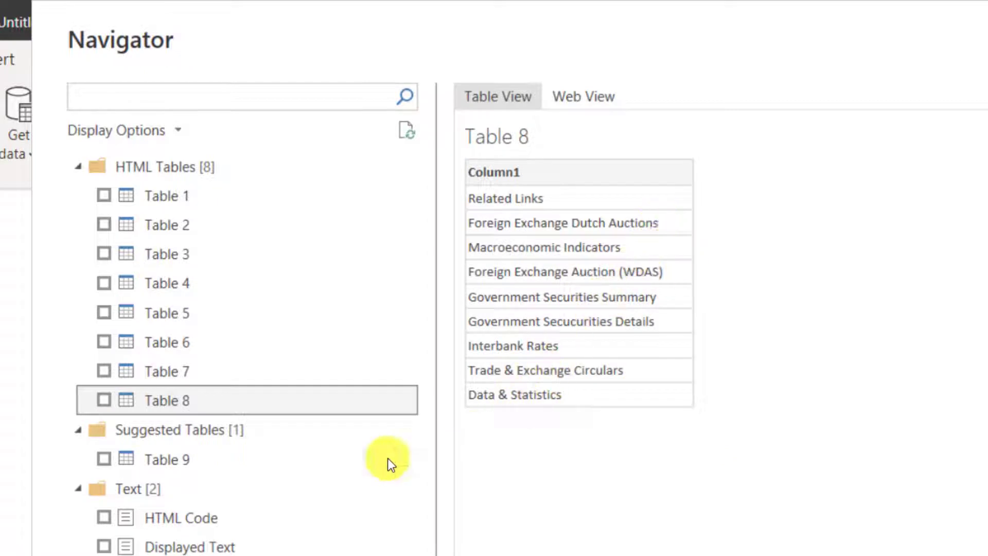
left_click(238, 463)
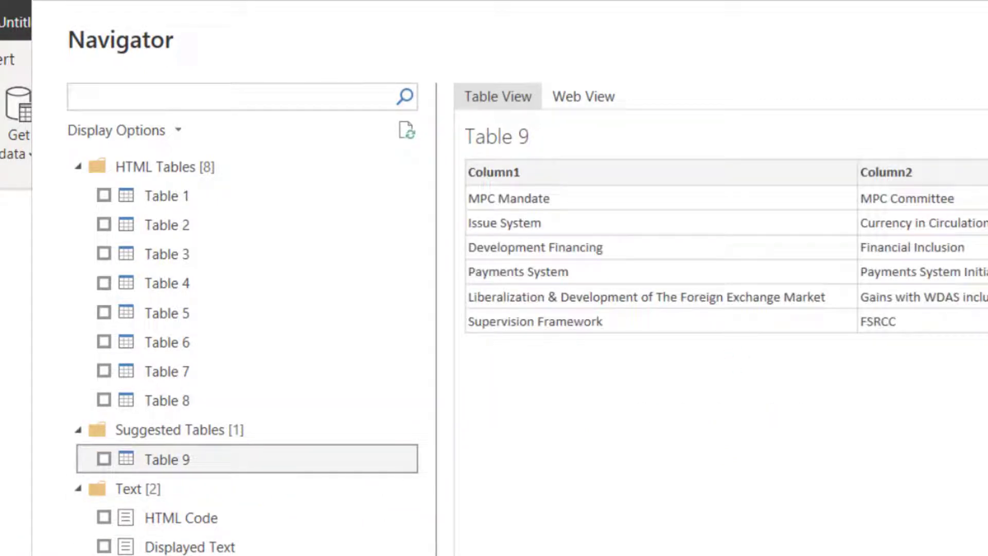
scroll(720, 247, "right", 15)
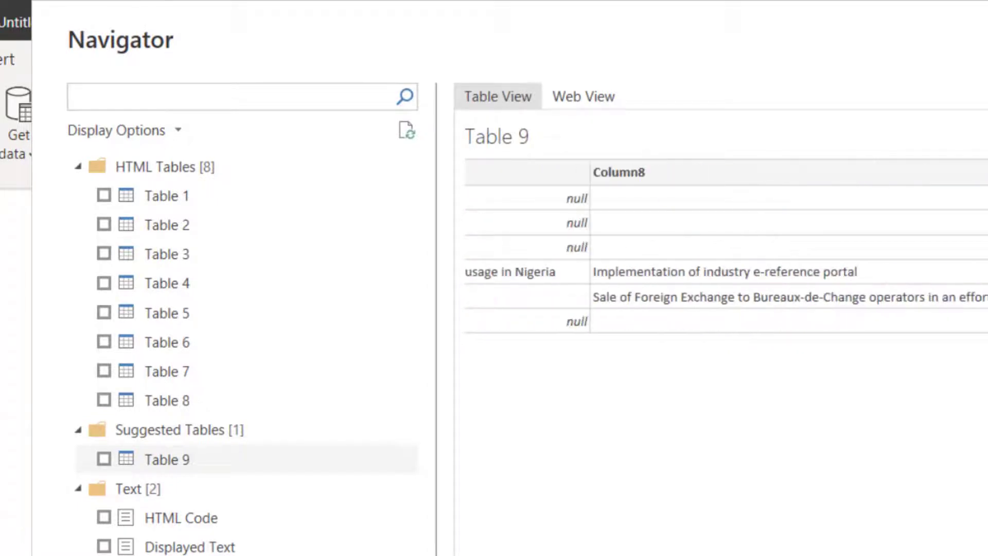
Preview the HTML Code and Displayed Text items, and cancel the import without loading any data.
left_click(222, 516)
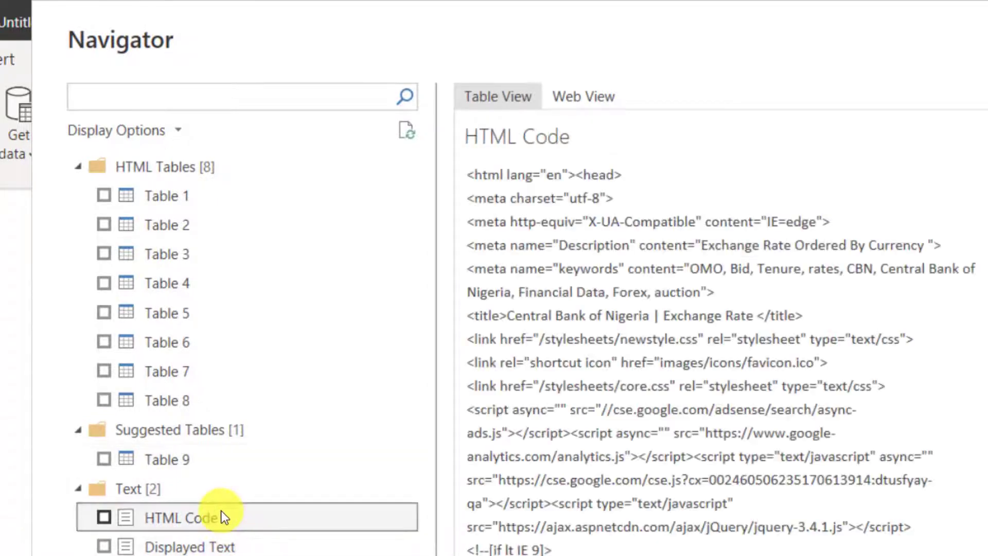
scroll(859, 515, "down", 5)
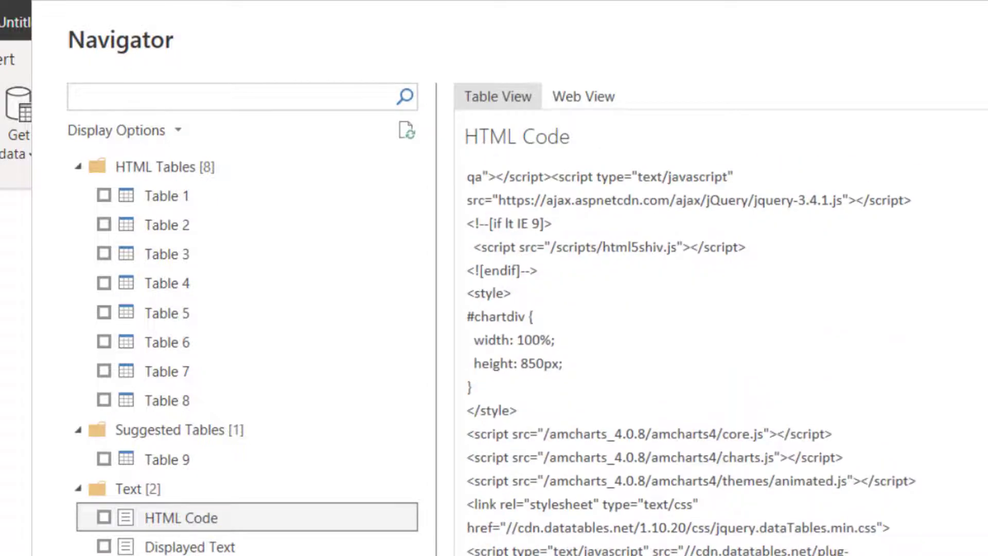
scroll(720, 360, "down", 8)
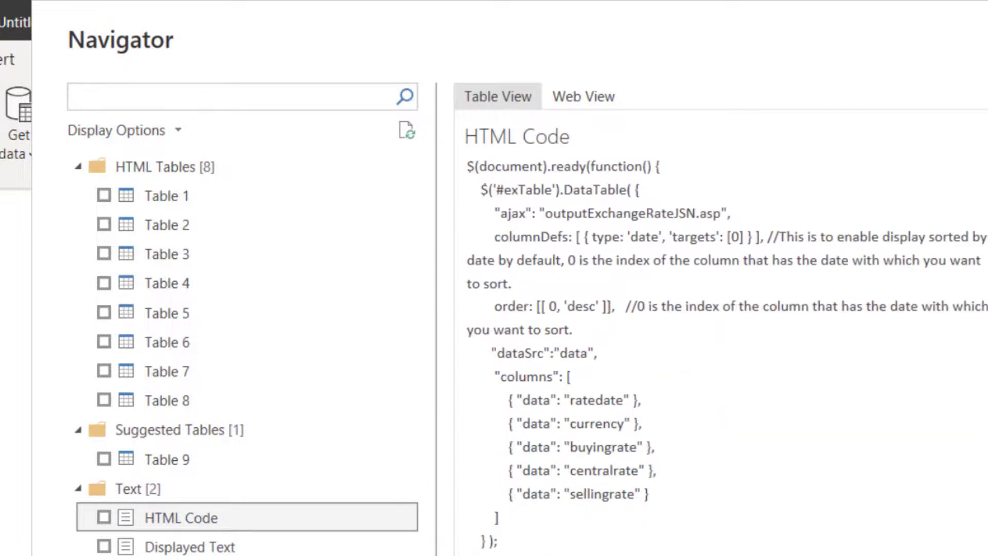
scroll(727, 357, "down", 12)
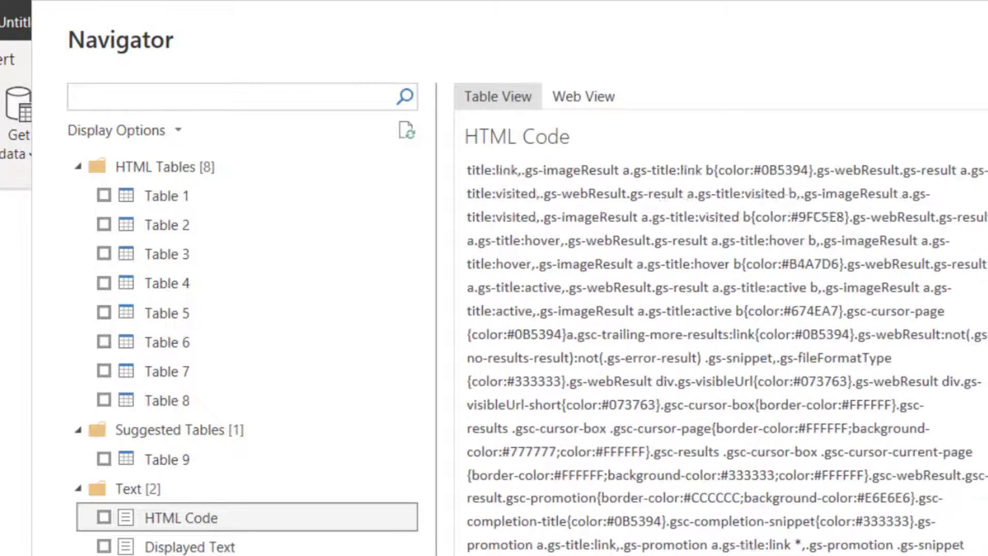
left_click(183, 547)
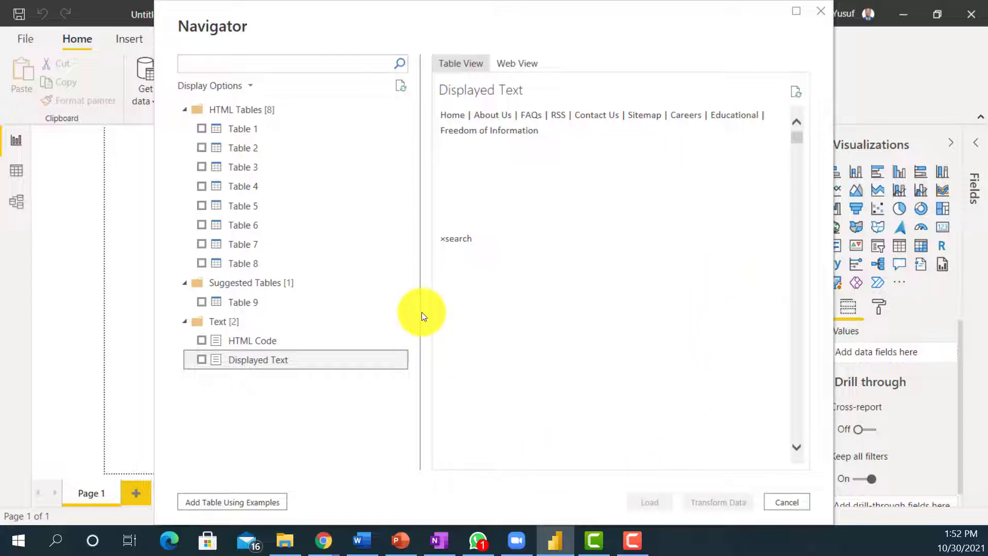
left_click(791, 500)
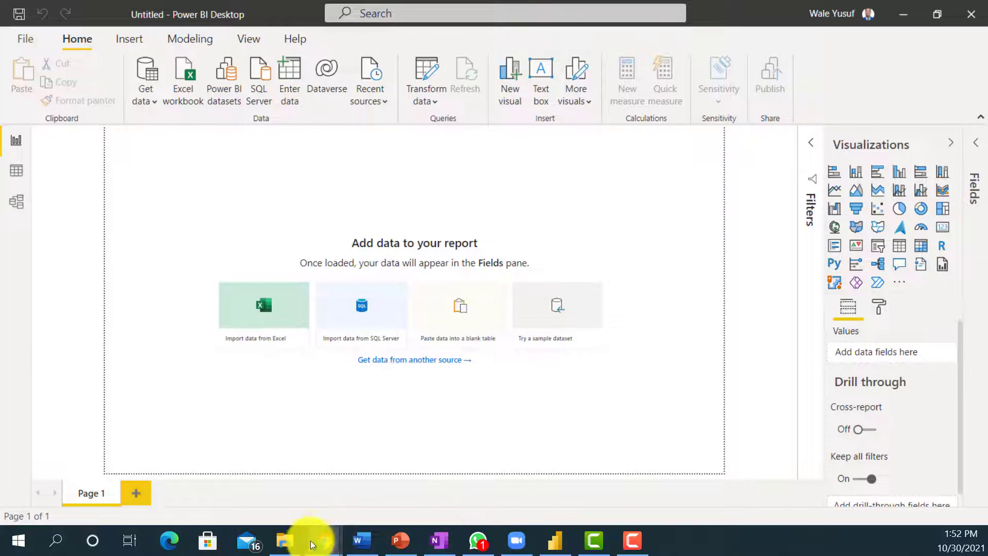
Switch to the Central Bank of Nigeria exchange rate page in Chrome and export the exchange rate results to Excel / CSV.
mouse_move(321, 538)
left_click(450, 481)
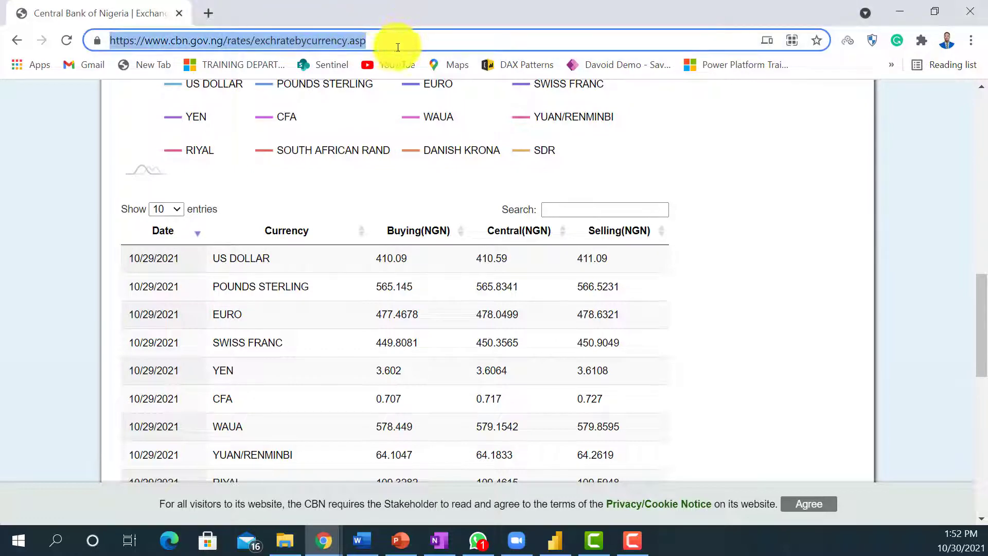
left_click(778, 187)
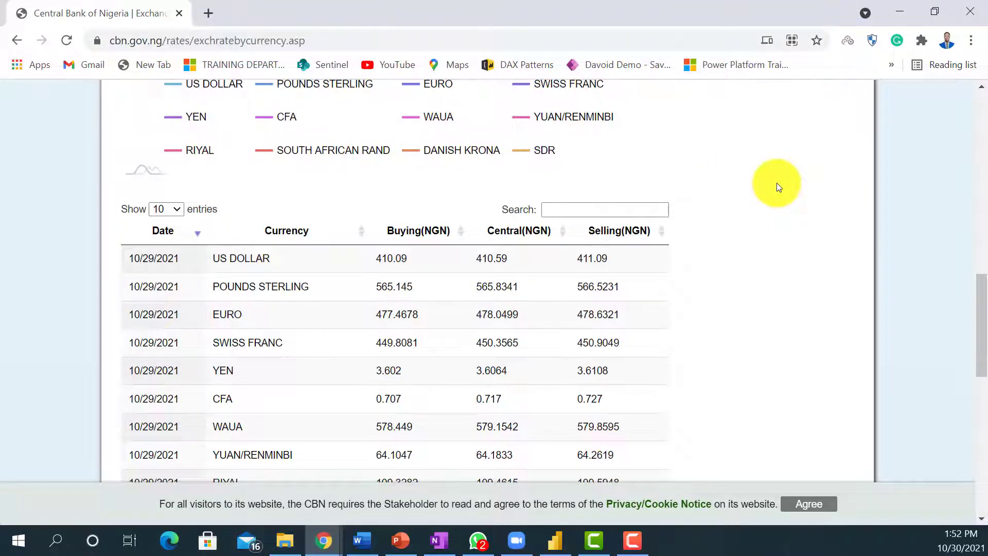
scroll(715, 312, "up", 6)
scroll(709, 310, "up", 1)
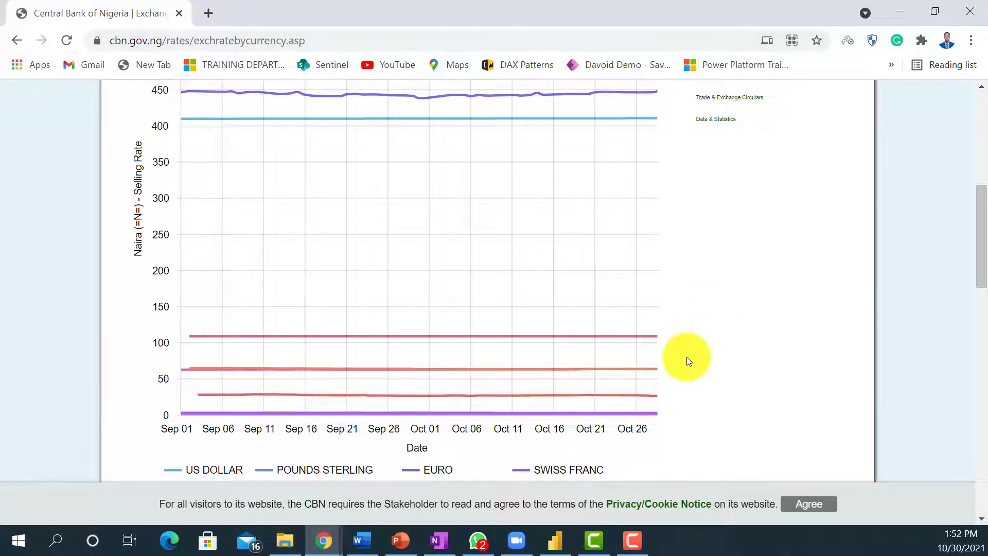
scroll(680, 320, "up", 6)
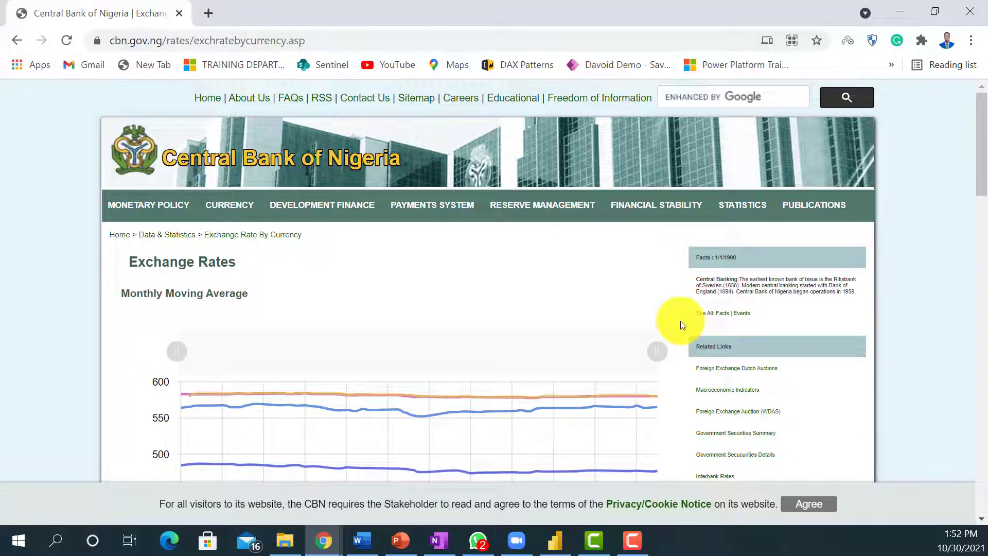
scroll(680, 320, "down", 10)
scroll(255, 375, "down", 6)
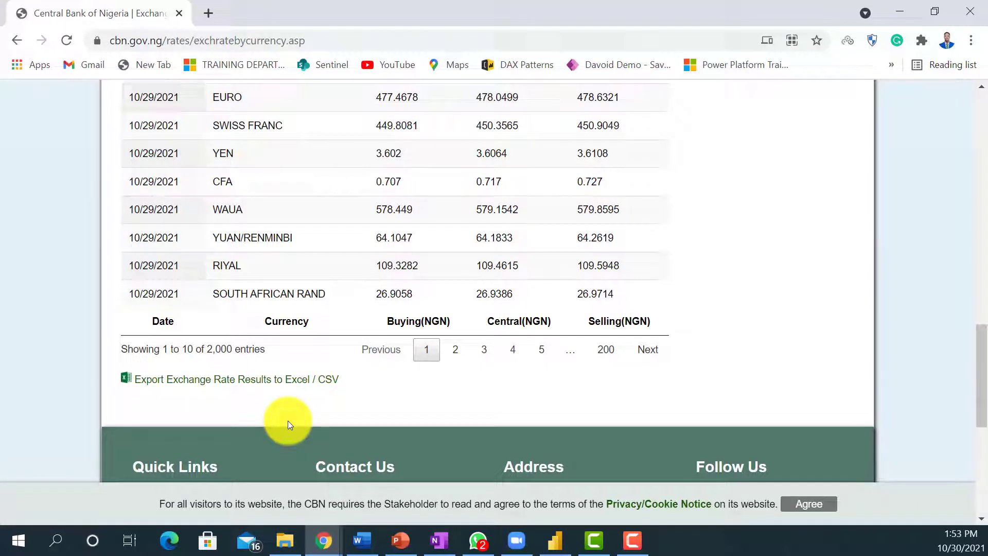
left_click(272, 384)
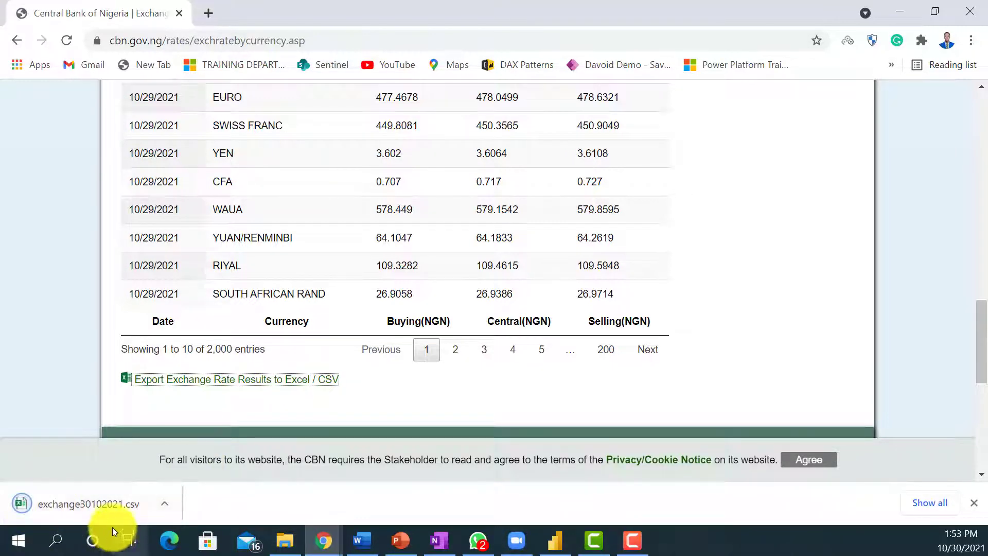
Open the downloaded exchange30102021.csv in Excel to examine its rate dates and columns, and close it without saving.
left_click(97, 506)
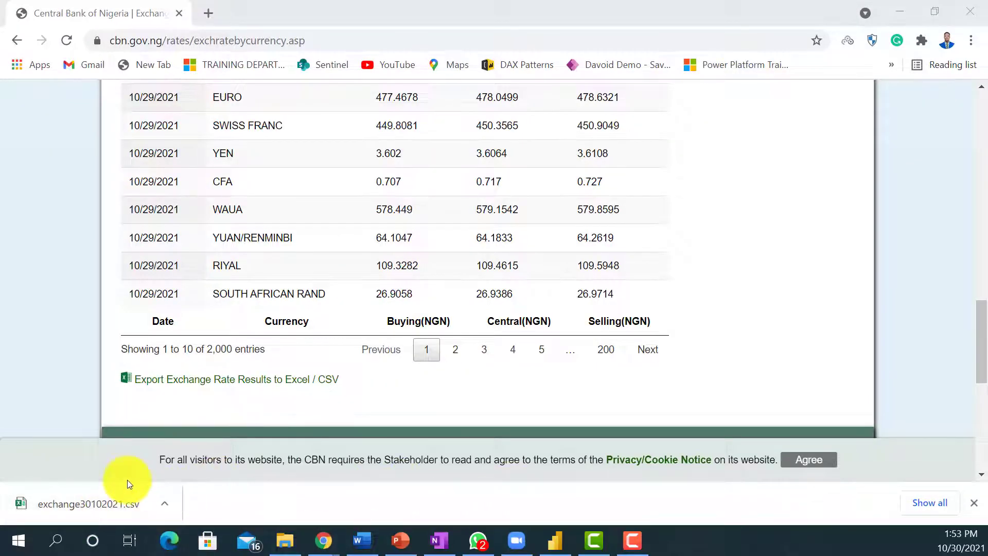
left_click(128, 503)
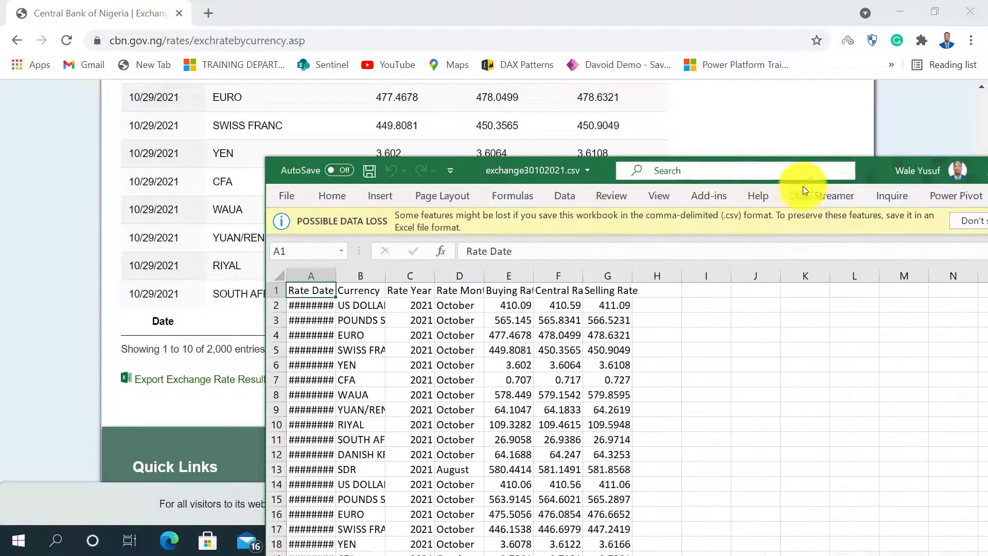
double_click(868, 168)
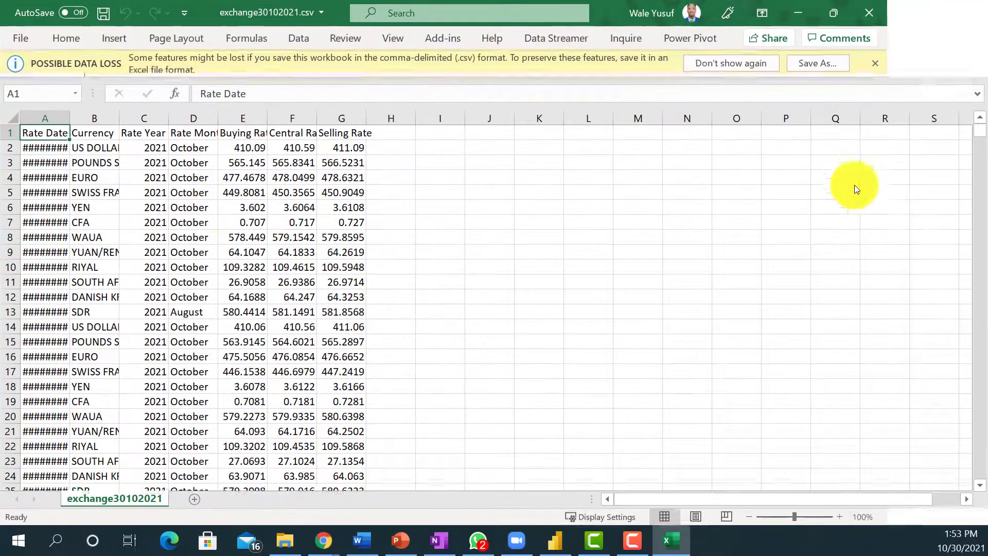
left_click(109, 156)
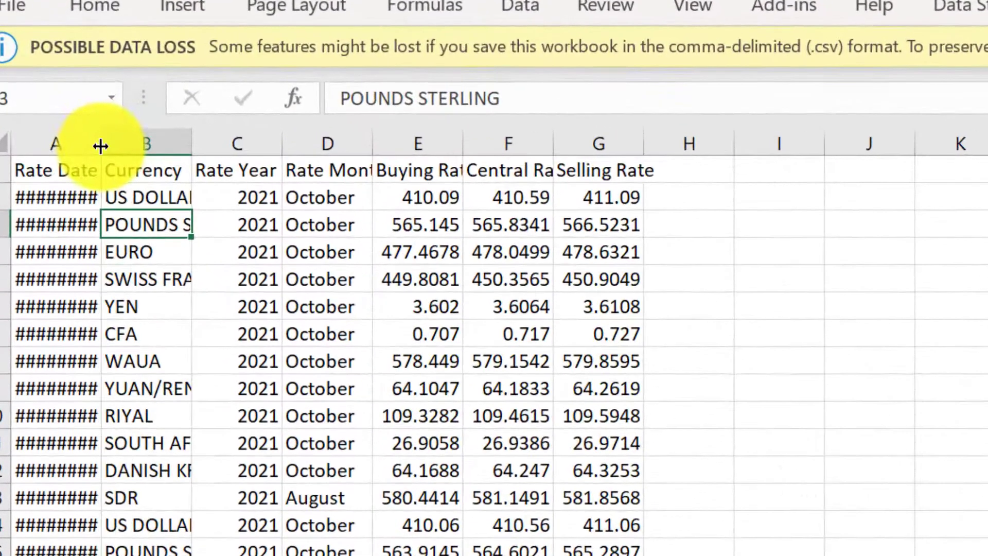
double_click(70, 114)
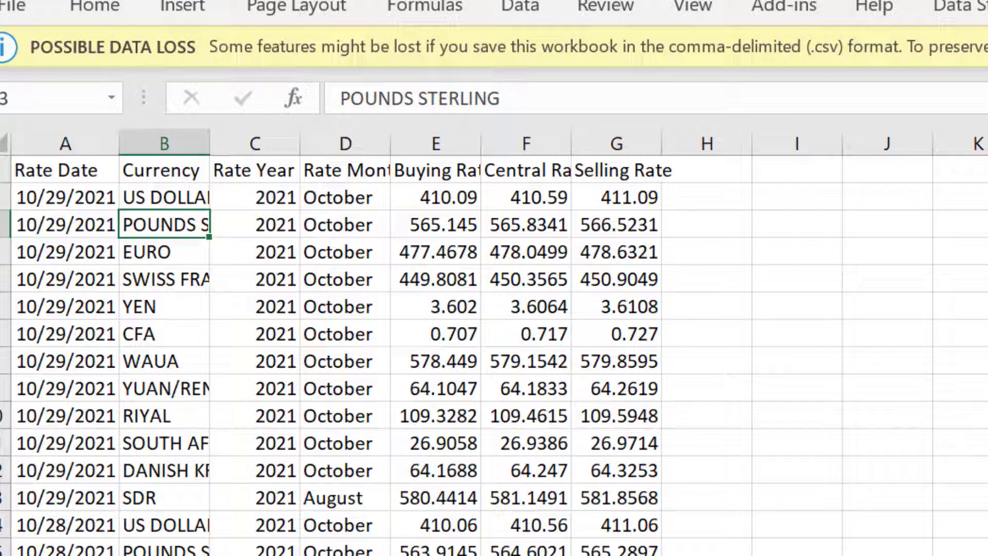
key("alt+F4")
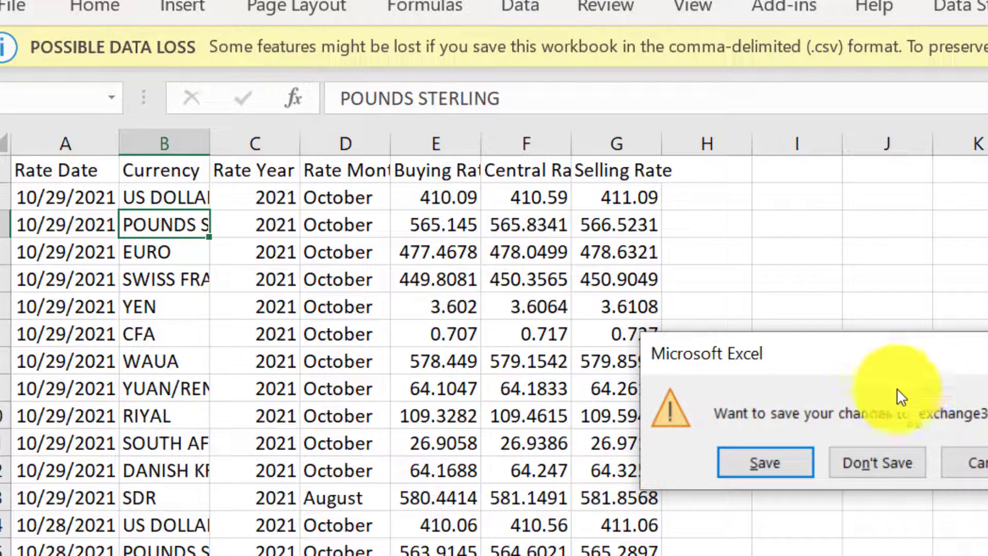
left_click(885, 445)
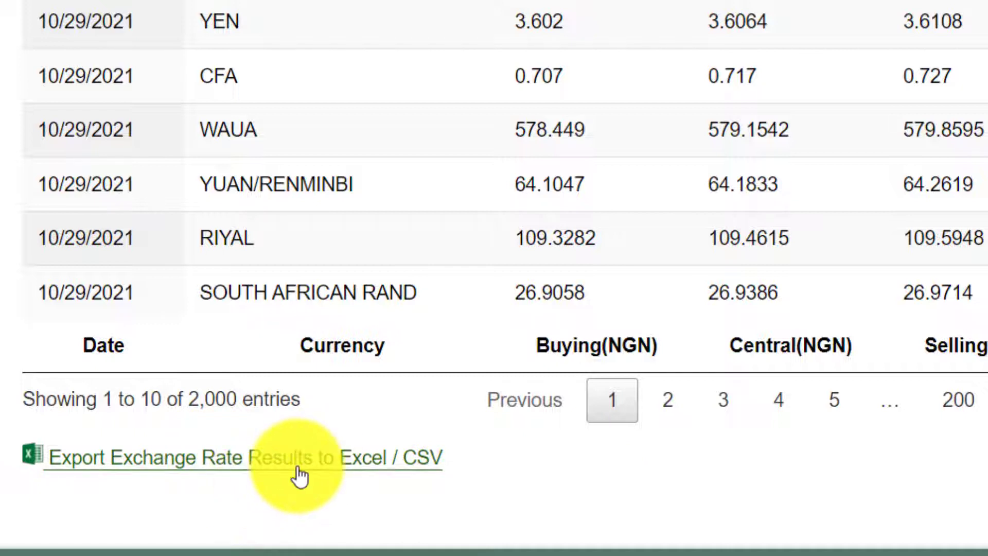
right_click(344, 460)
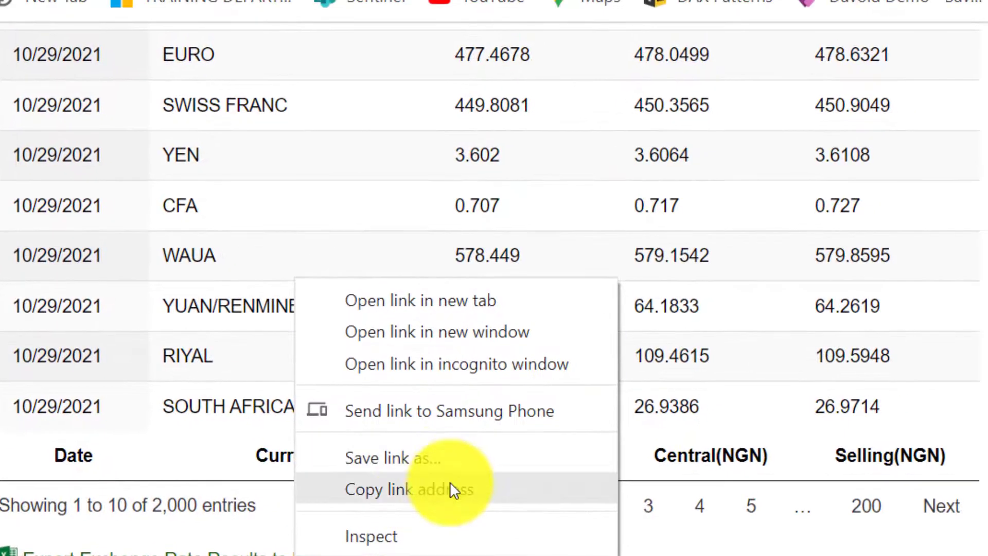
left_click(479, 397)
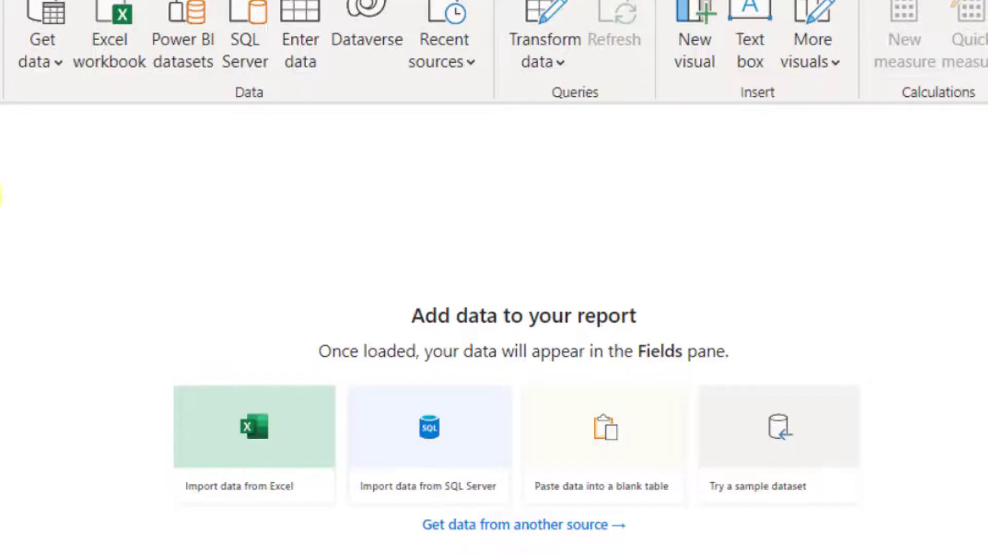
left_click(57, 64)
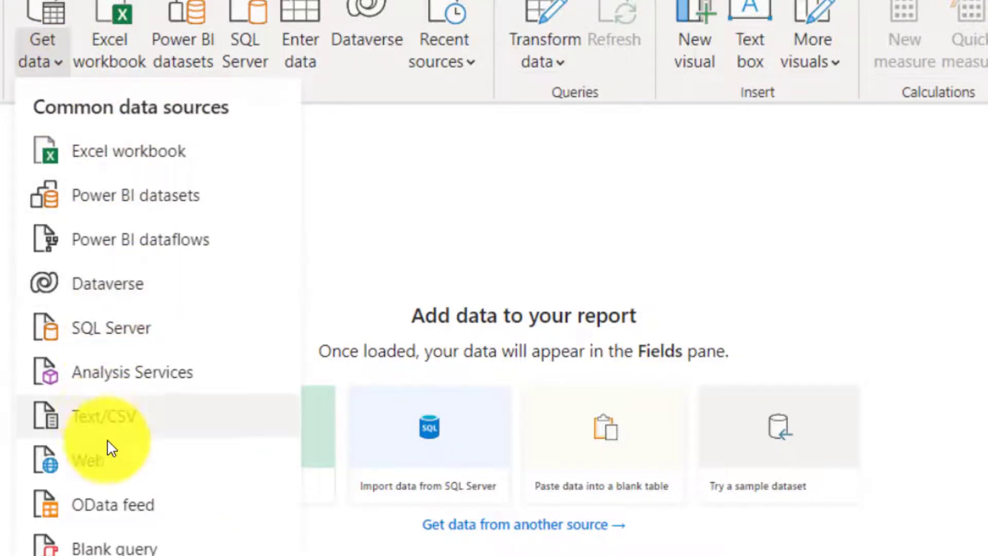
left_click(116, 458)
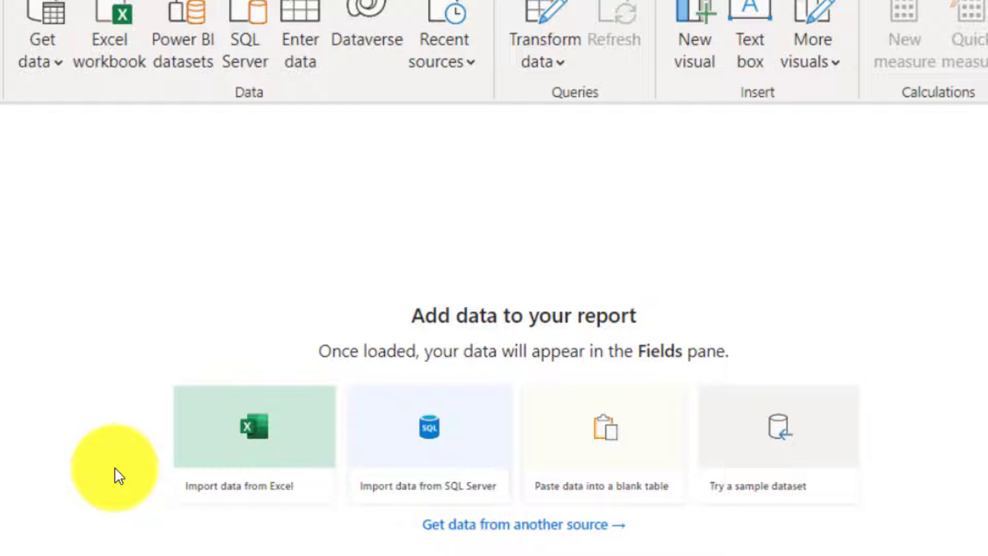
key("ctrl+v")
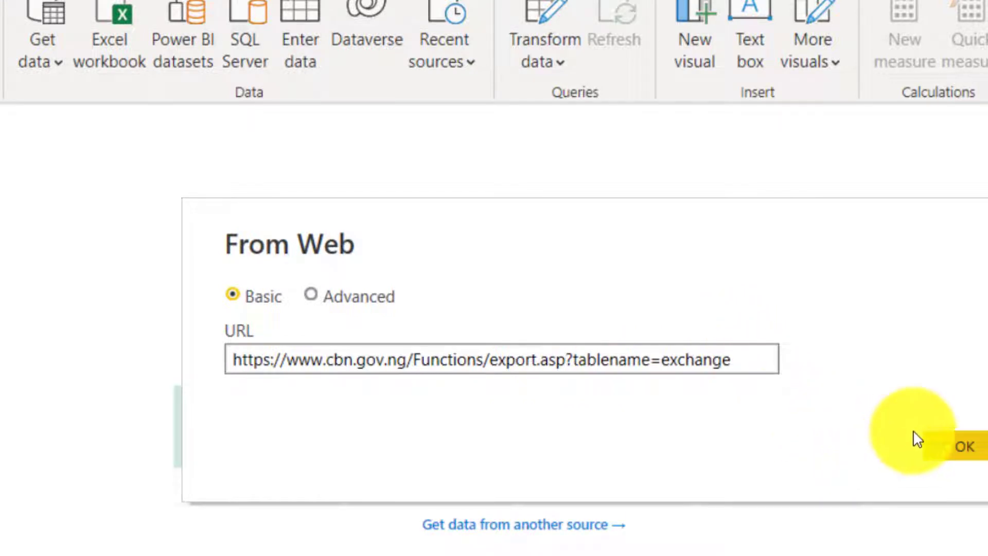
left_click(955, 448)
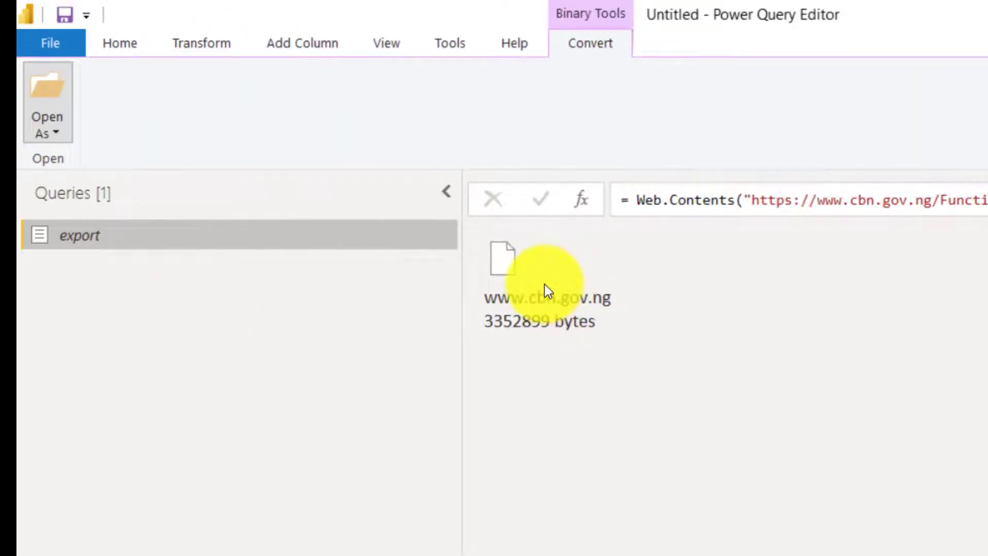
right_click(544, 285)
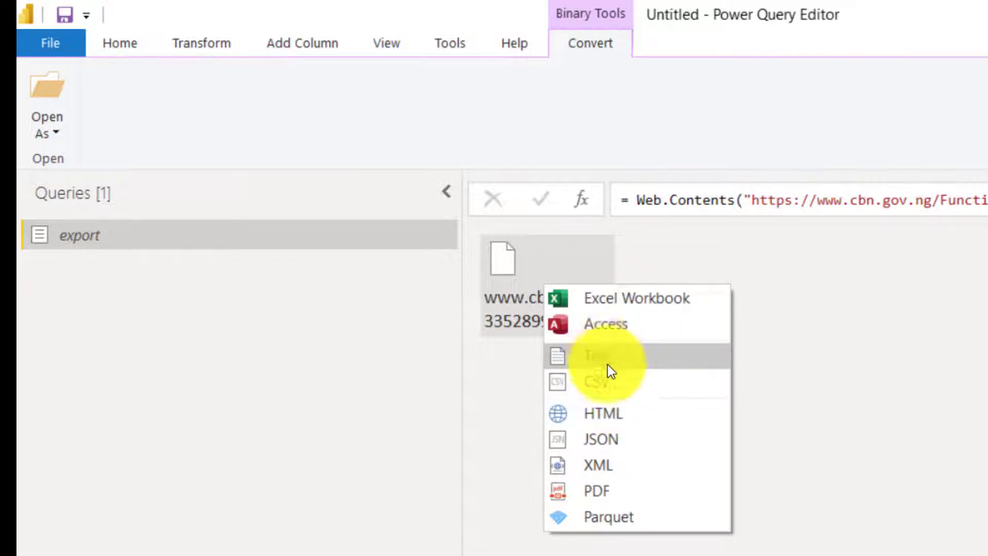
left_click(608, 380)
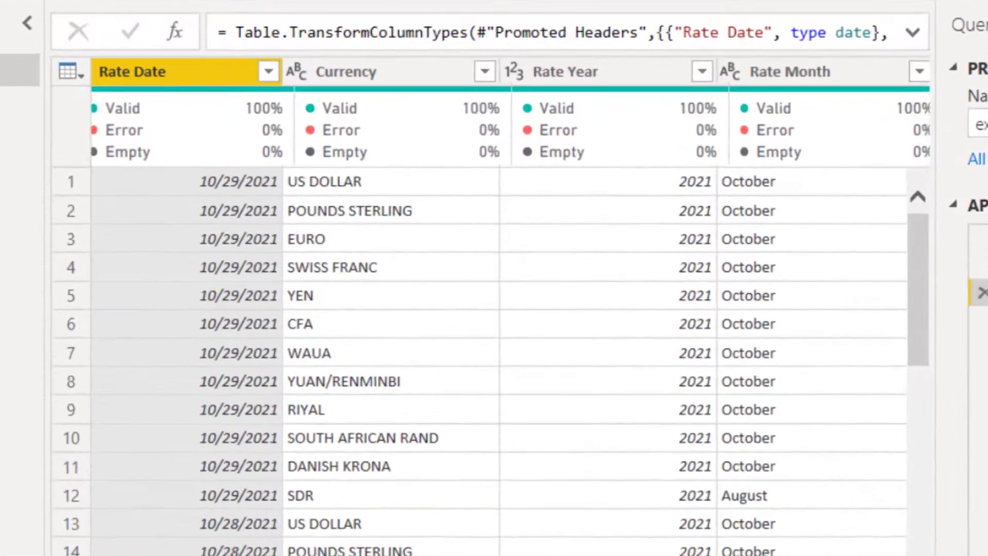
scroll(498, 360, "right", 4)
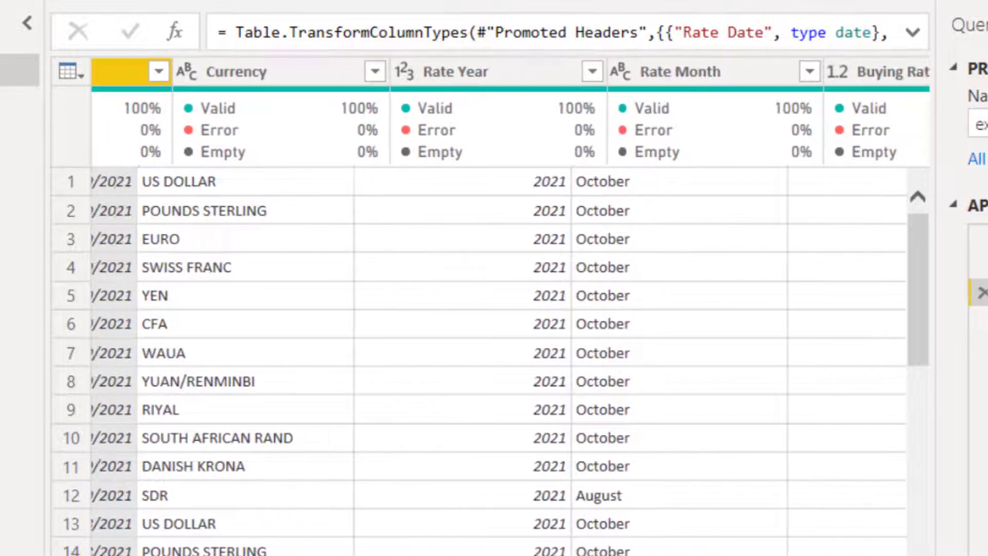
scroll(498, 360, "right", 5)
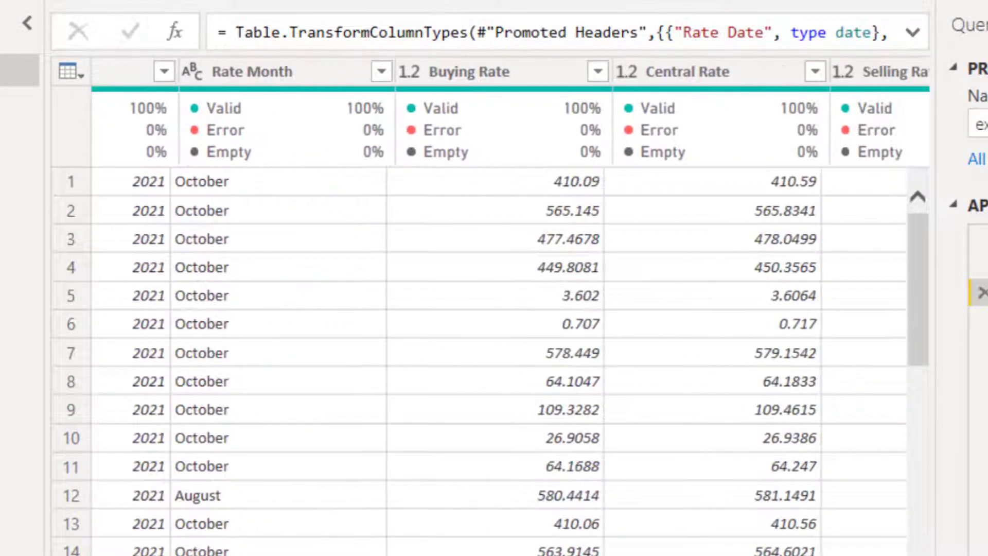
scroll(498, 360, "right", 4)
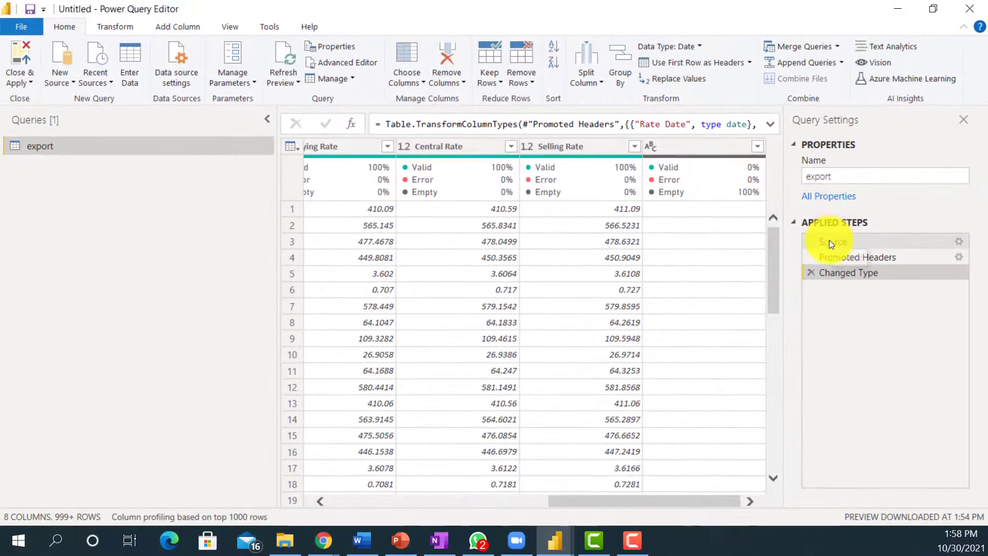
Check the Source step of the export query, and close the Power Query Editor while applying the changes.
left_click(817, 244)
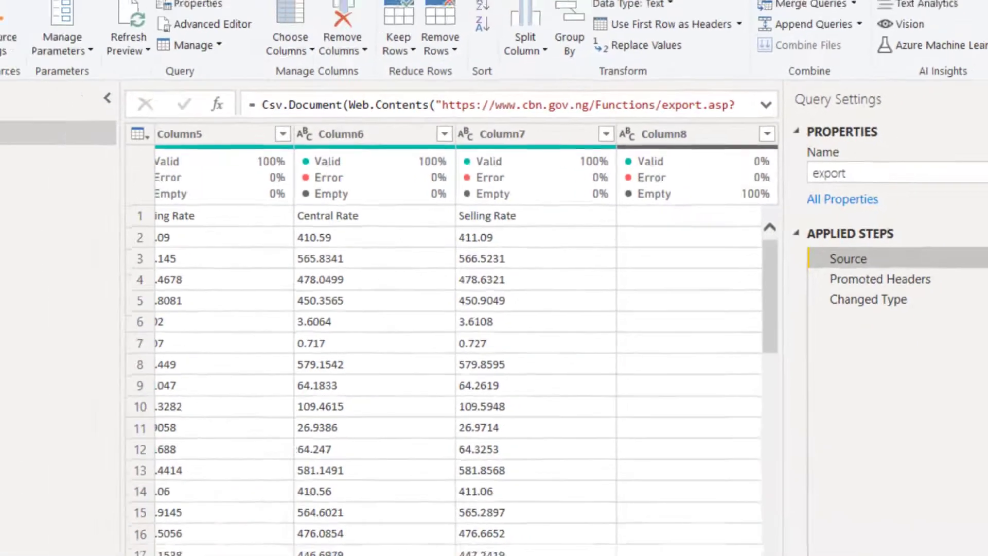
left_click(23, 81)
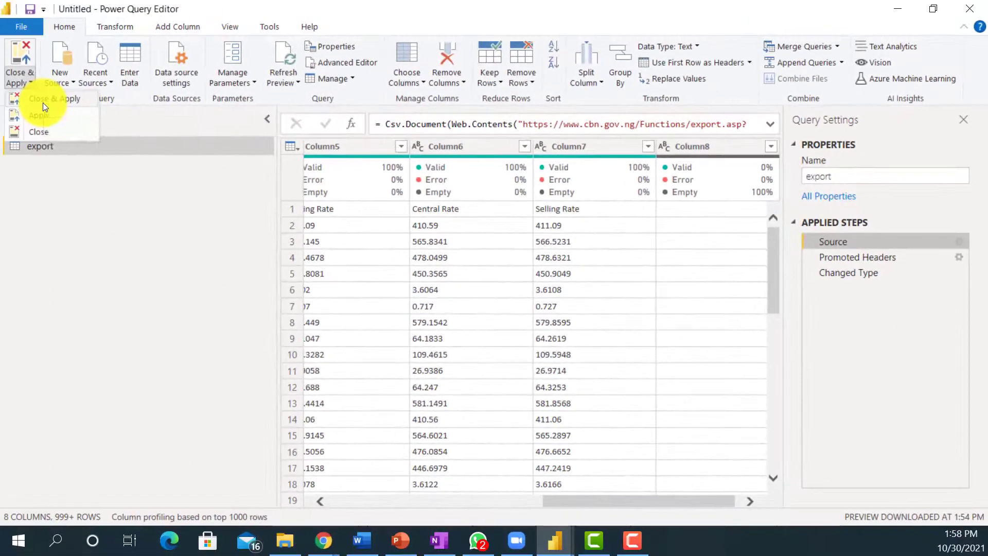
left_click(42, 98)
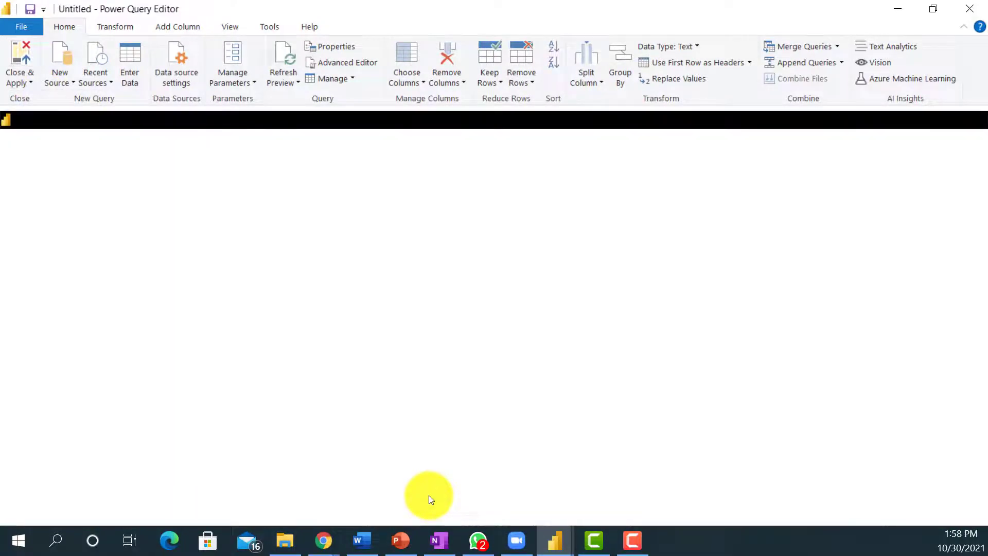